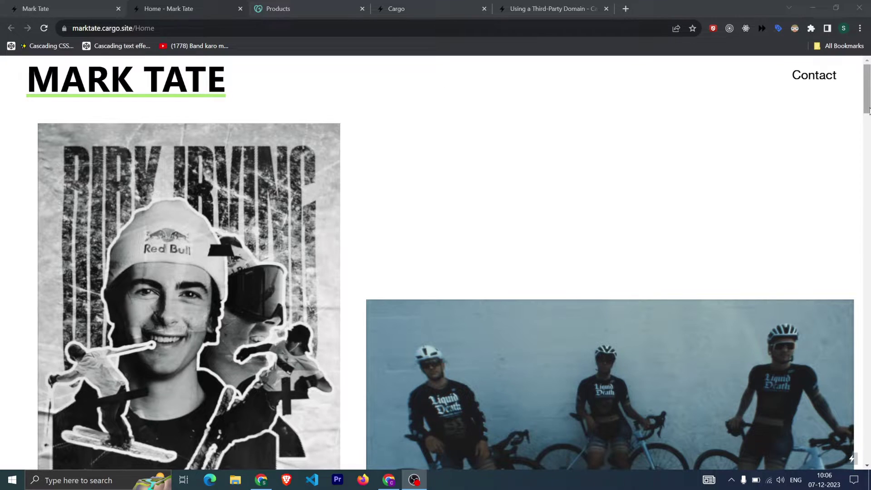
Scroll through the published Mark Tate site at marktate.cargo.site
{"action": "mouse_move", "coordinate": [867, 89]}
{"action": "left_mouse_down"}
{"action": "mouse_move", "coordinate": [867, 145]}
{"action": "mouse_move", "coordinate": [867, 104]}
{"action": "left_mouse_up"}
{"action": "scroll", "coordinate": [585, 223], "scroll_direction": "up", "scroll_amount": 2}
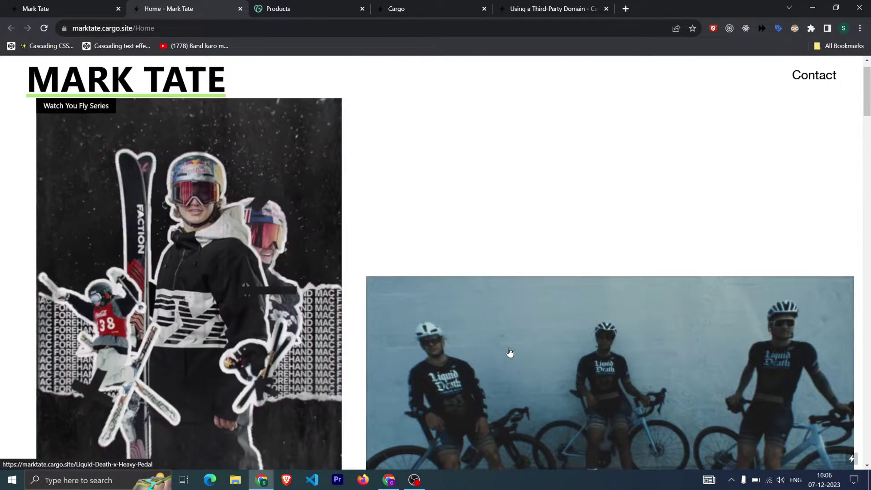
{"action": "scroll", "coordinate": [508, 337], "scroll_direction": "down", "scroll_amount": 10}
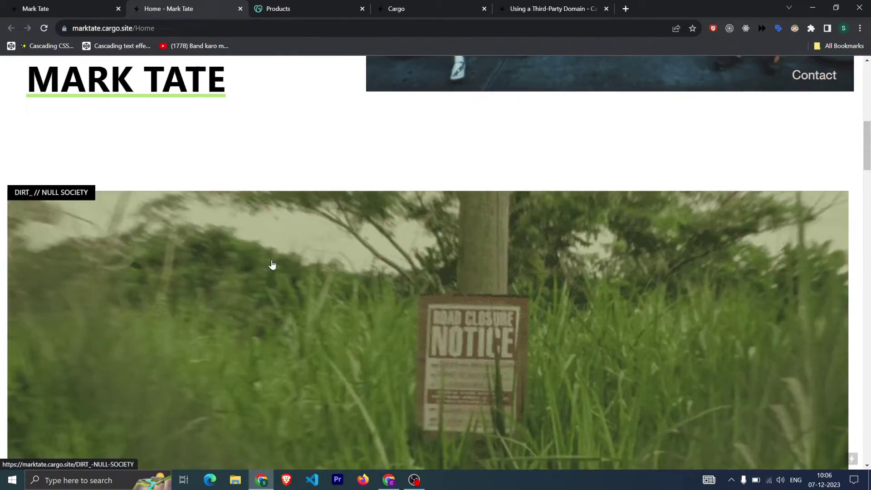
{"action": "scroll", "coordinate": [182, 278], "scroll_direction": "up", "scroll_amount": 10}
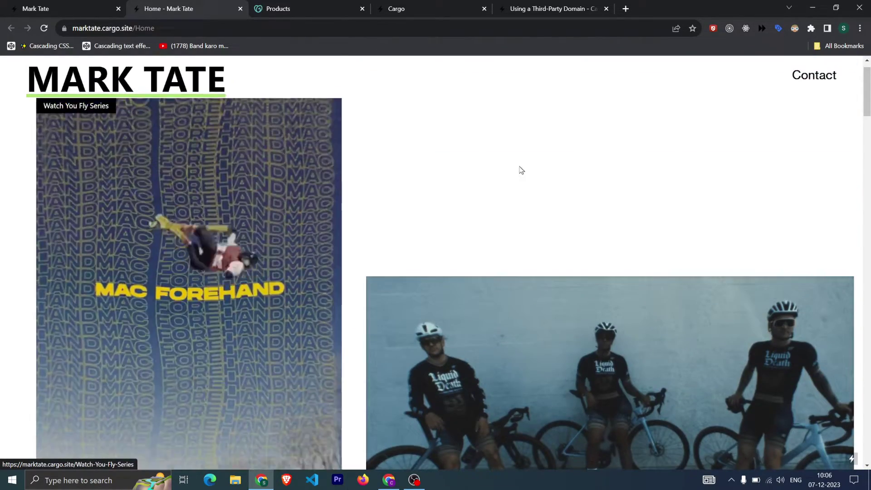
Check the marktate.cargo.site address, then switch to GoDaddy's My Products page
{"action": "left_click", "coordinate": [136, 28]}
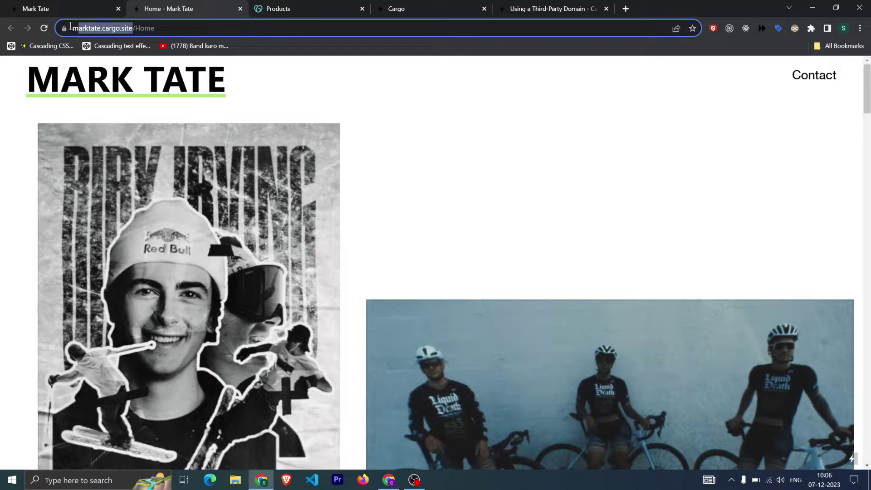
{"action": "left_click_drag", "start_coordinate": [68, 28], "coordinate": [139, 29]}
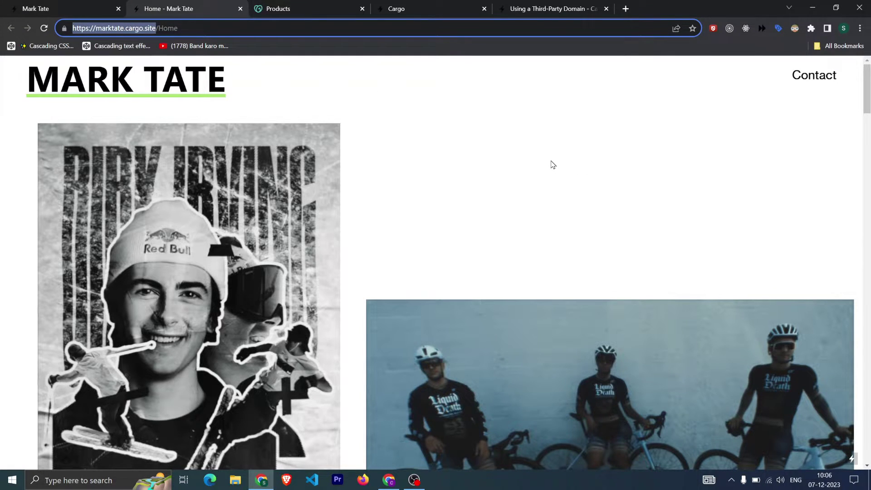
{"action": "left_click", "coordinate": [486, 162]}
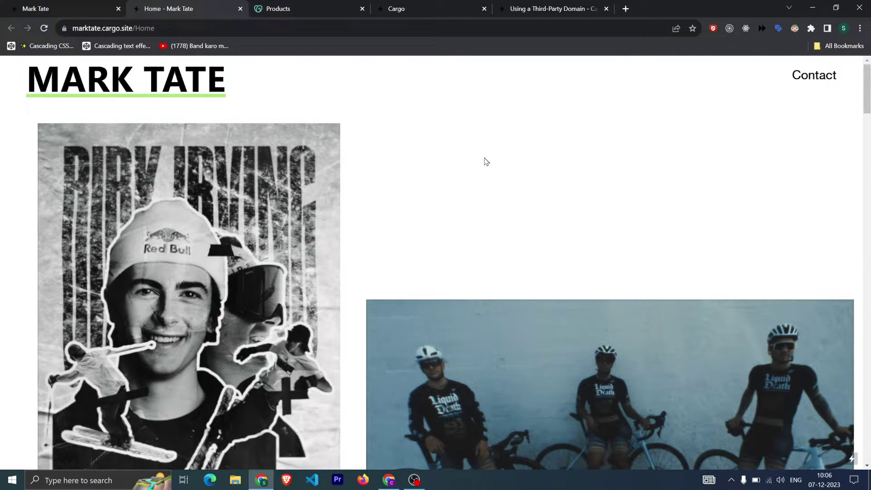
{"action": "left_click", "coordinate": [275, 9]}
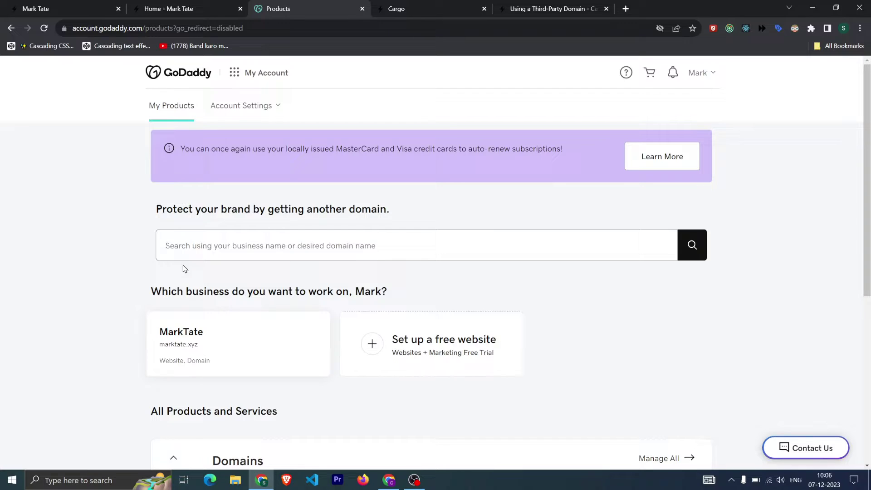
Open and scroll through the MarkTate business dashboard in GoDaddy
{"action": "left_click", "coordinate": [260, 337]}
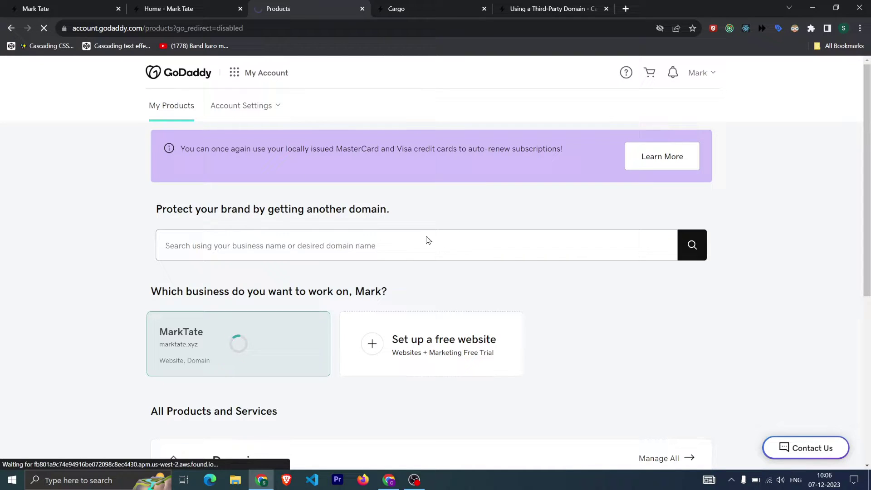
{"action": "scroll", "coordinate": [383, 245], "scroll_direction": "down", "scroll_amount": 1}
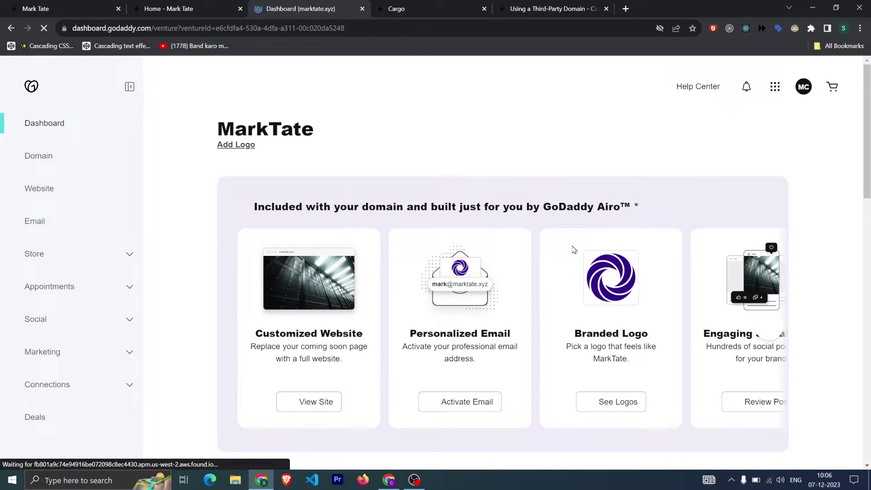
{"action": "scroll", "coordinate": [279, 202], "scroll_direction": "down", "scroll_amount": 5}
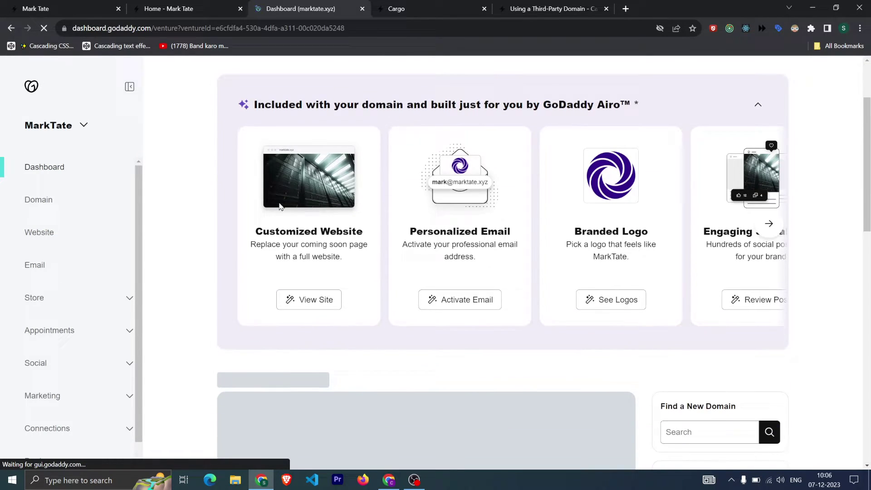
{"action": "scroll", "coordinate": [282, 200], "scroll_direction": "down", "scroll_amount": 5}
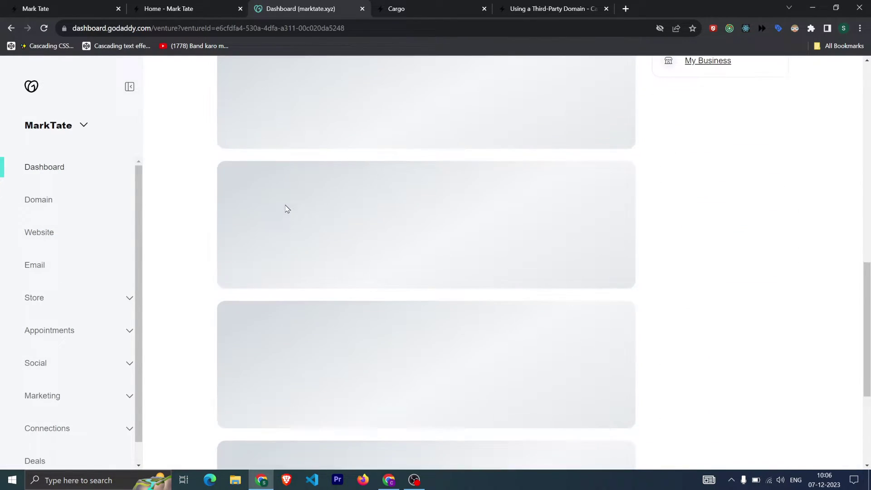
{"action": "scroll", "coordinate": [286, 208], "scroll_direction": "up", "scroll_amount": 10}
Return to My Products and scroll down to marktate.xyz under Domains
{"action": "key", "text": "alt+Left"}
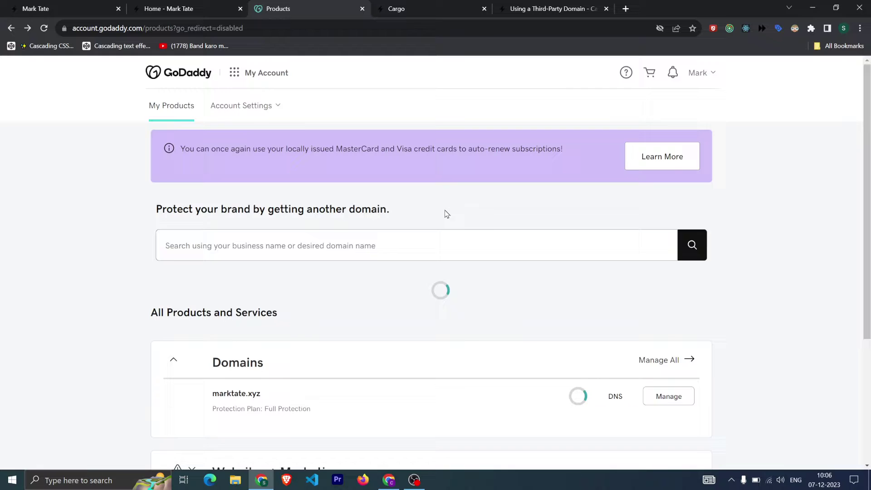
{"action": "scroll", "coordinate": [443, 230], "scroll_direction": "down", "scroll_amount": 2}
{"action": "scroll", "coordinate": [443, 230], "scroll_direction": "down", "scroll_amount": 3}
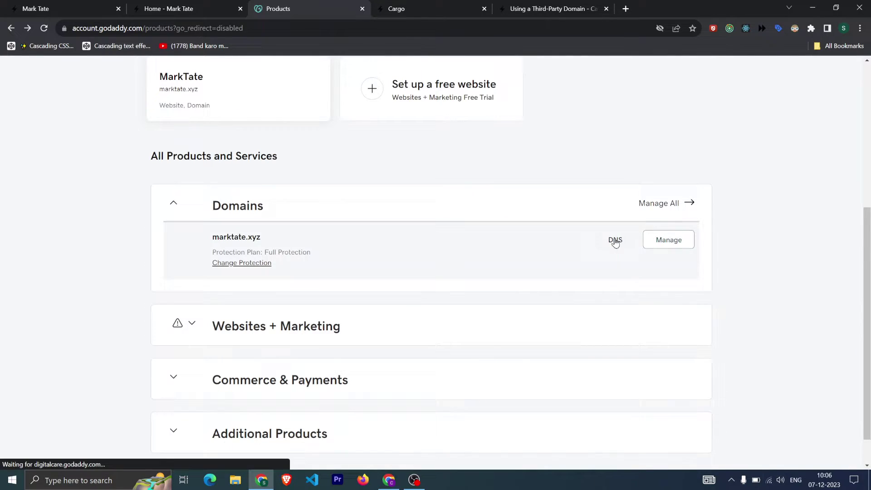
View marktate.xyz's DNS Nameservers tab, then go back to Cargo's third-party domain article
{"action": "left_click", "coordinate": [618, 245]}
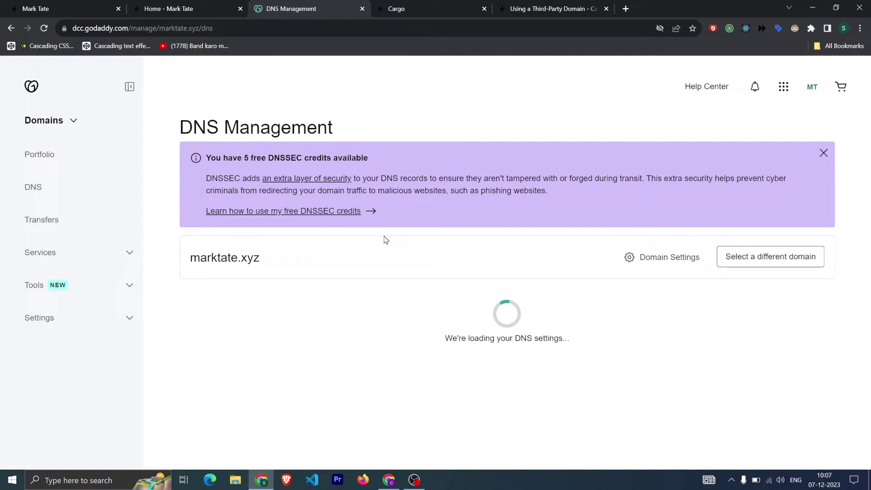
{"action": "scroll", "coordinate": [385, 240], "scroll_direction": "down", "scroll_amount": 1}
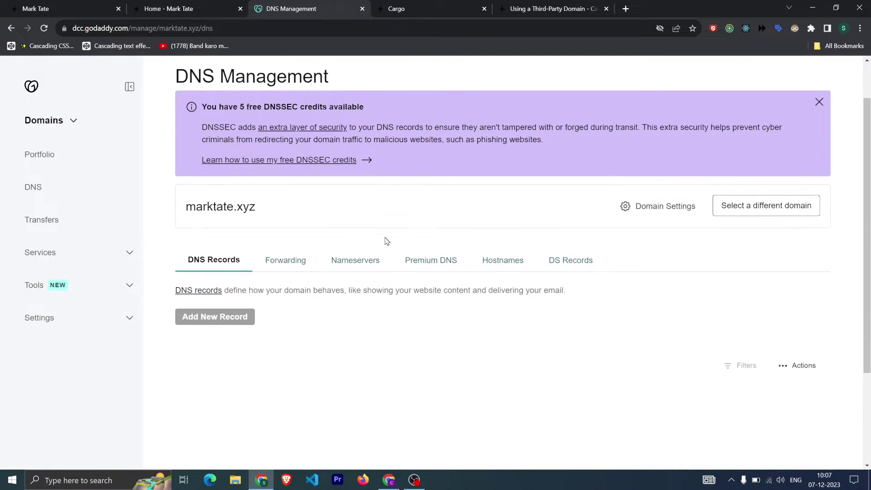
{"action": "left_click", "coordinate": [358, 261]}
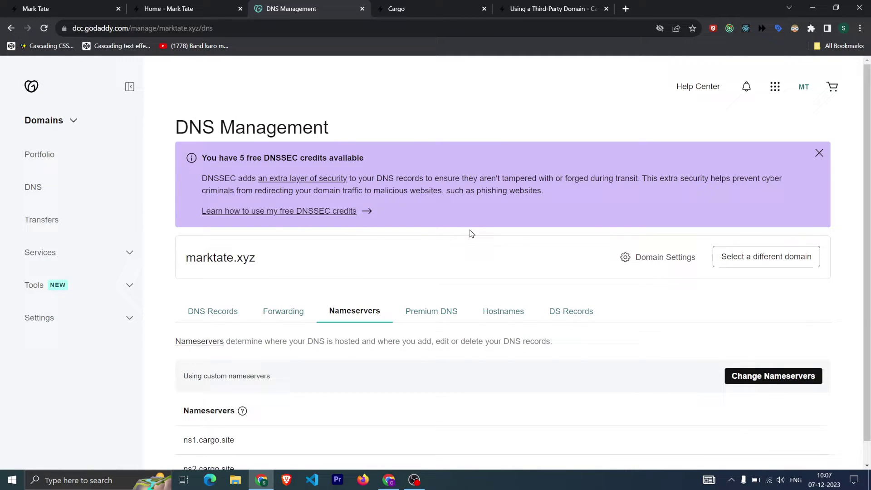
{"action": "scroll", "coordinate": [472, 231], "scroll_direction": "down", "scroll_amount": 1}
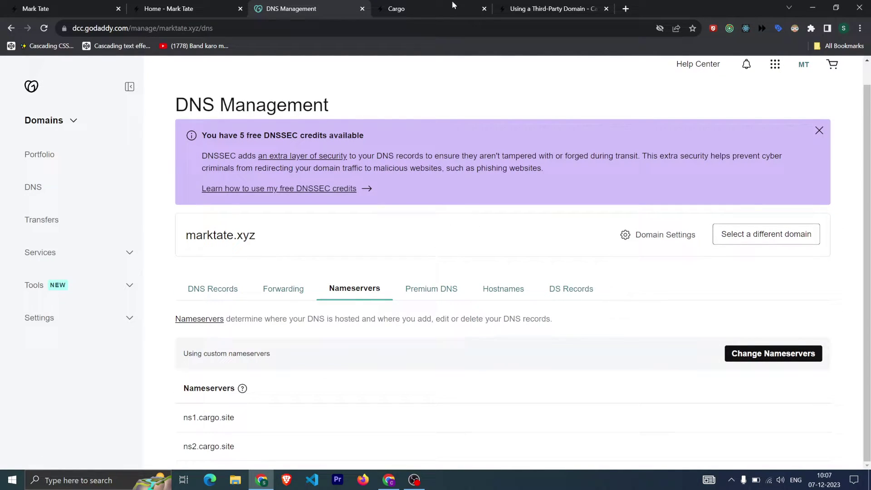
{"action": "left_click", "coordinate": [421, 3]}
{"action": "left_click", "coordinate": [576, 6]}
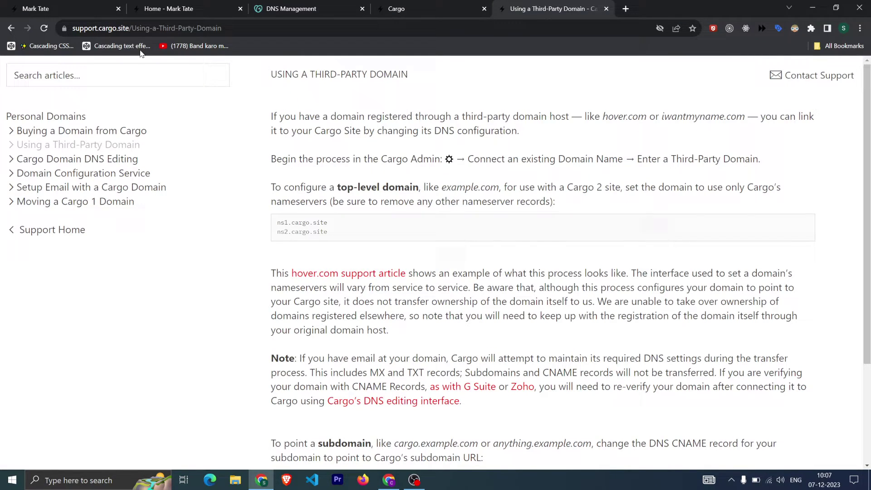
Highlight ns1.cargo.site in the help article's list of required Cargo nameservers
{"action": "left_click", "coordinate": [254, 26]}
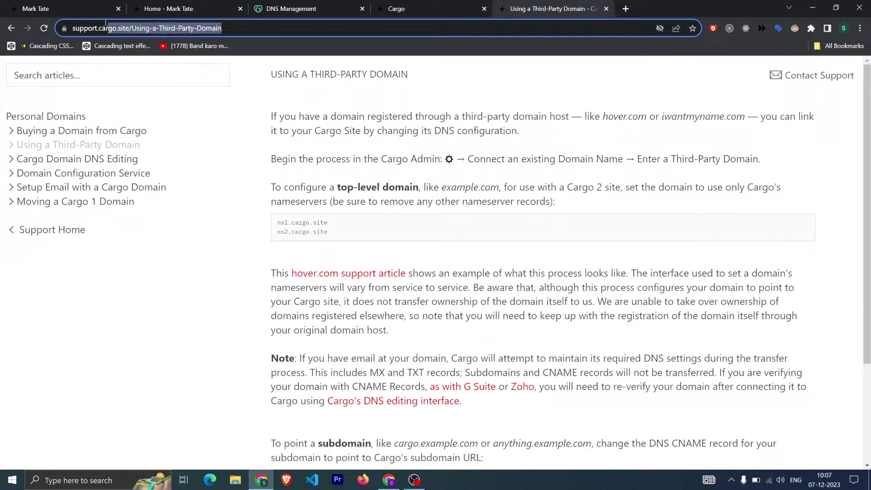
{"action": "left_click", "coordinate": [457, 216]}
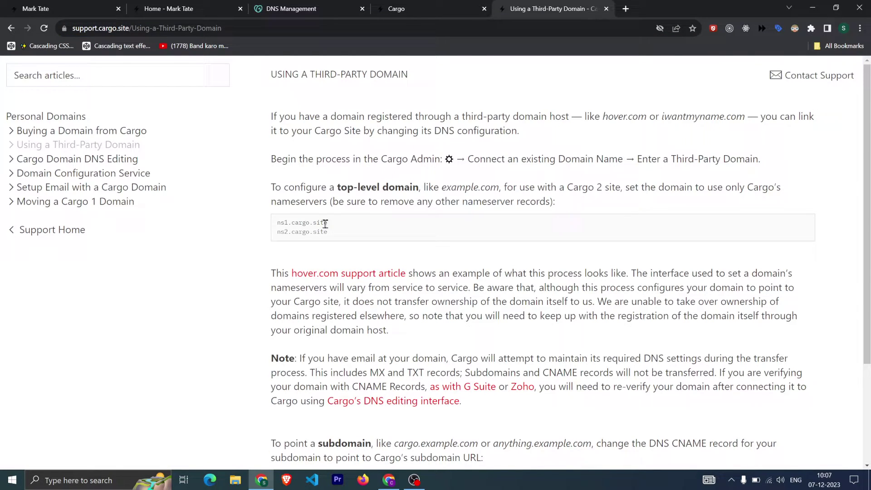
{"action": "left_click_drag", "start_coordinate": [325, 223], "coordinate": [277, 221]}
{"action": "left_click", "coordinate": [297, 5]}
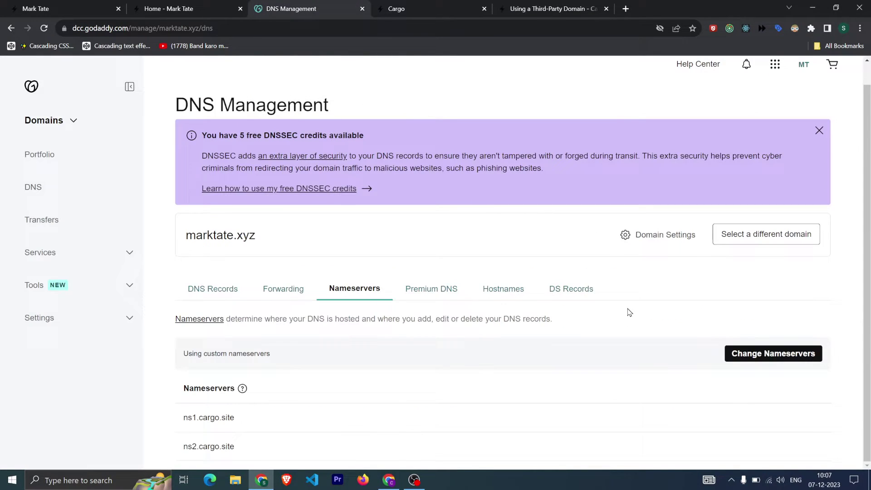
{"action": "left_click", "coordinate": [772, 354]}
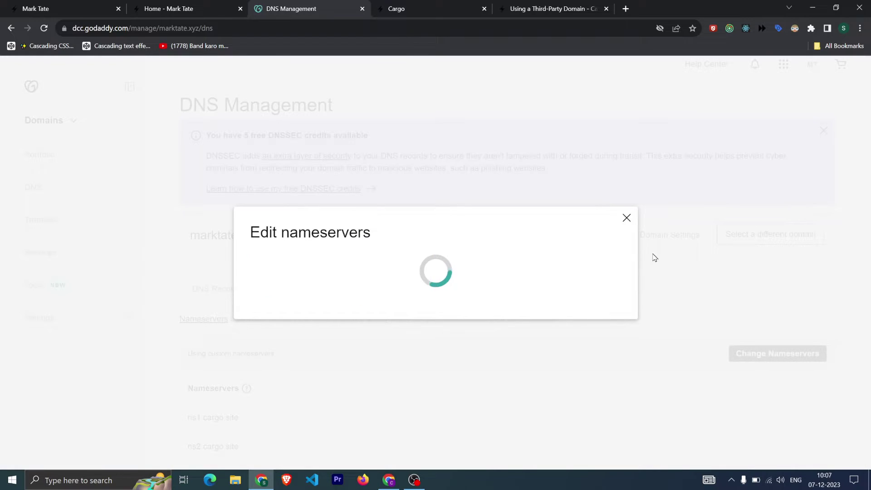
{"action": "left_click", "coordinate": [626, 220]}
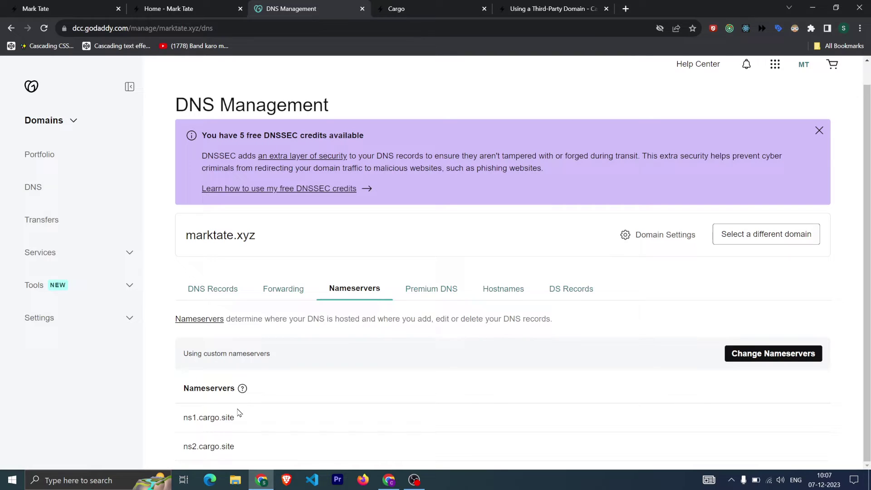
{"action": "left_click", "coordinate": [749, 354]}
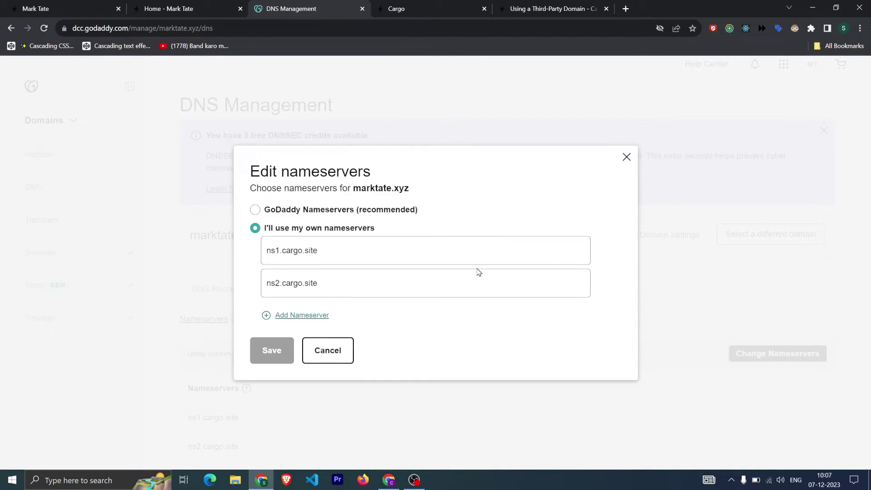
{"action": "left_click", "coordinate": [255, 210]}
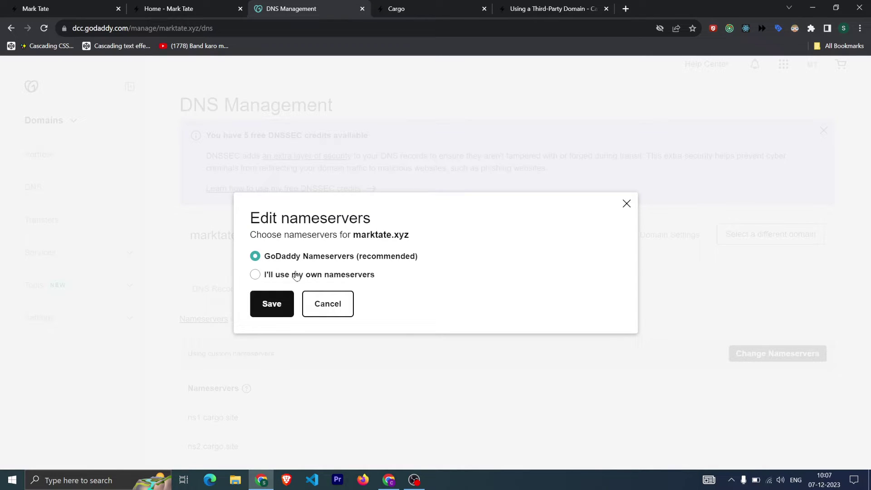
{"action": "left_click", "coordinate": [255, 275]}
{"action": "left_click_drag", "start_coordinate": [351, 251], "coordinate": [257, 252]}
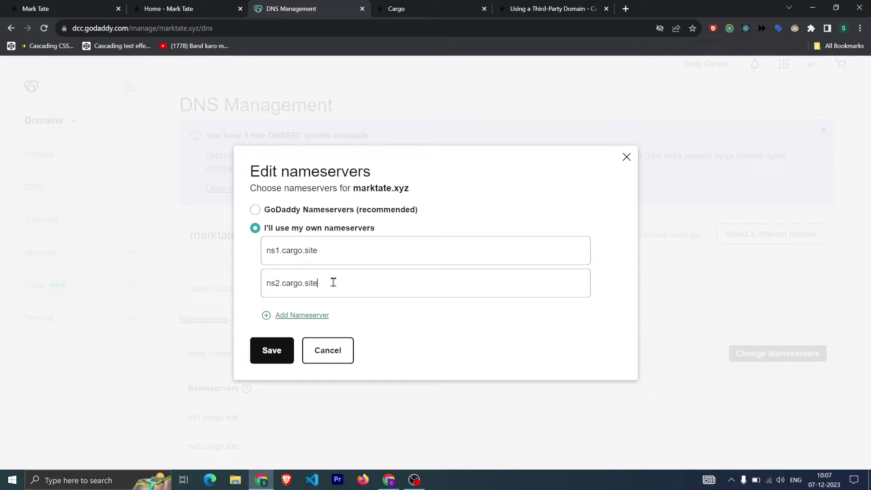
{"action": "left_click_drag", "start_coordinate": [334, 282], "coordinate": [254, 286]}
{"action": "left_click_drag", "start_coordinate": [342, 249], "coordinate": [260, 254]}
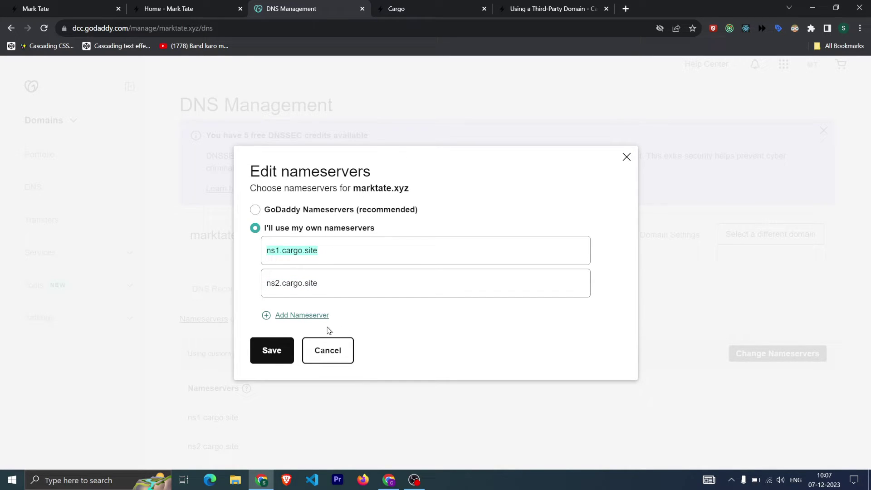
{"action": "left_click", "coordinate": [624, 156]}
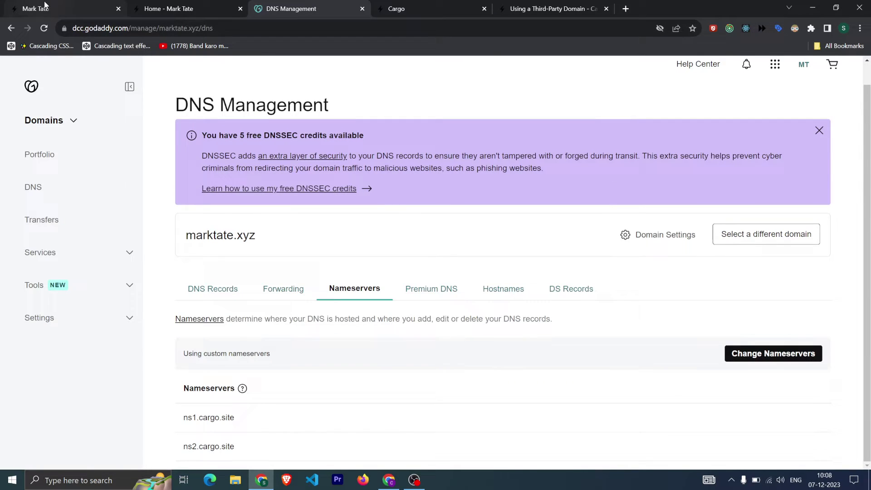
{"action": "left_click_drag", "start_coordinate": [258, 235], "coordinate": [186, 231]}
{"action": "key", "text": "ctrl+c"}
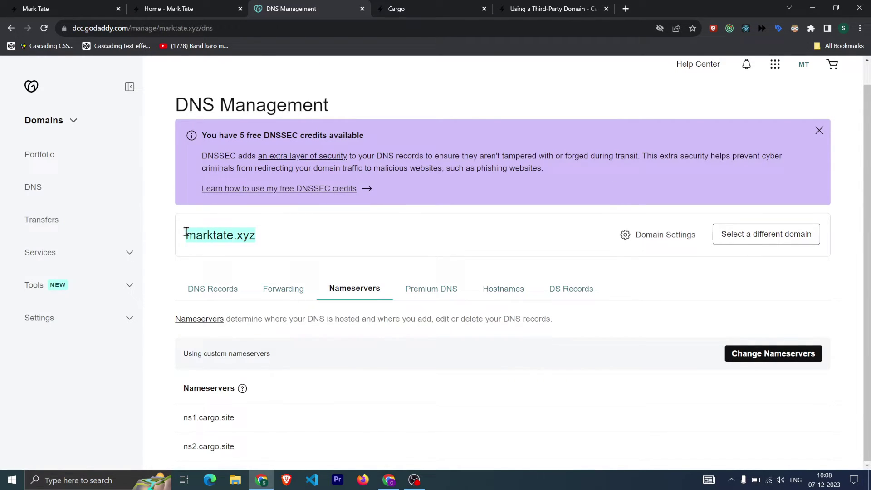
Paste marktate.xyz into Cargo Settings' Enter a Third-Party Domain field and submit it
{"action": "left_click", "coordinate": [61, 3]}
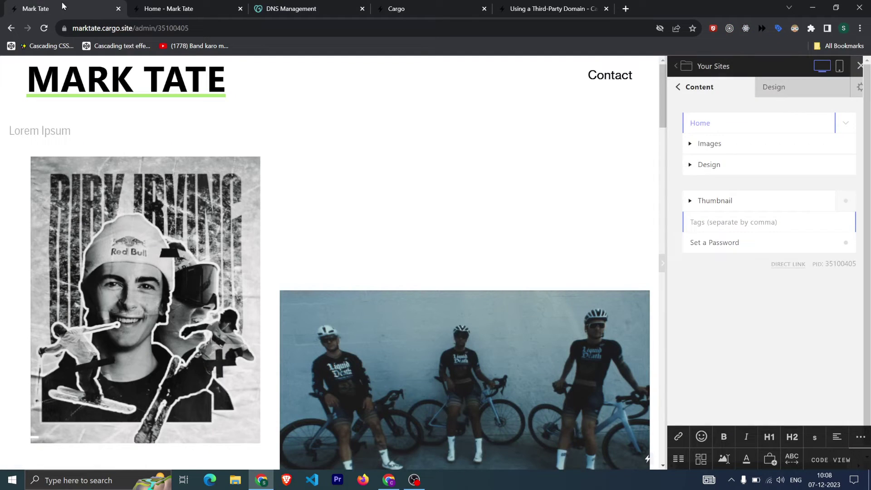
{"action": "left_click", "coordinate": [785, 90]}
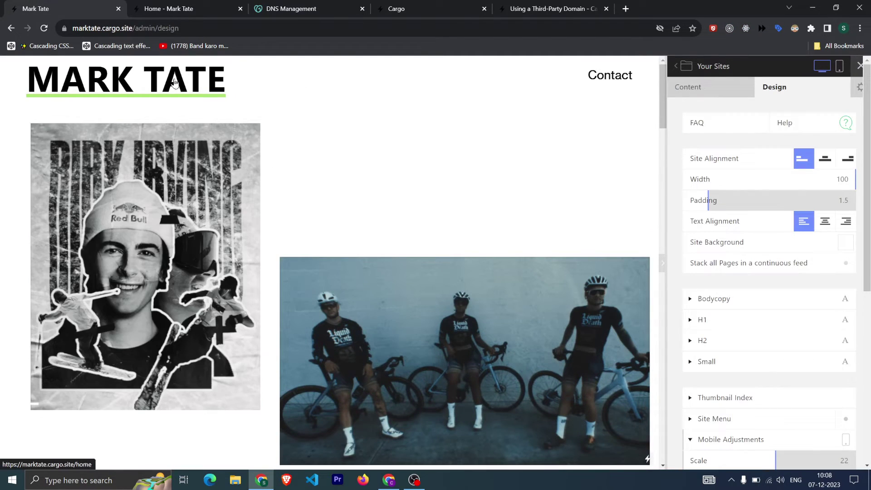
{"action": "scroll", "coordinate": [839, 204], "scroll_direction": "down", "scroll_amount": 5}
{"action": "scroll", "coordinate": [807, 236], "scroll_direction": "up", "scroll_amount": 5}
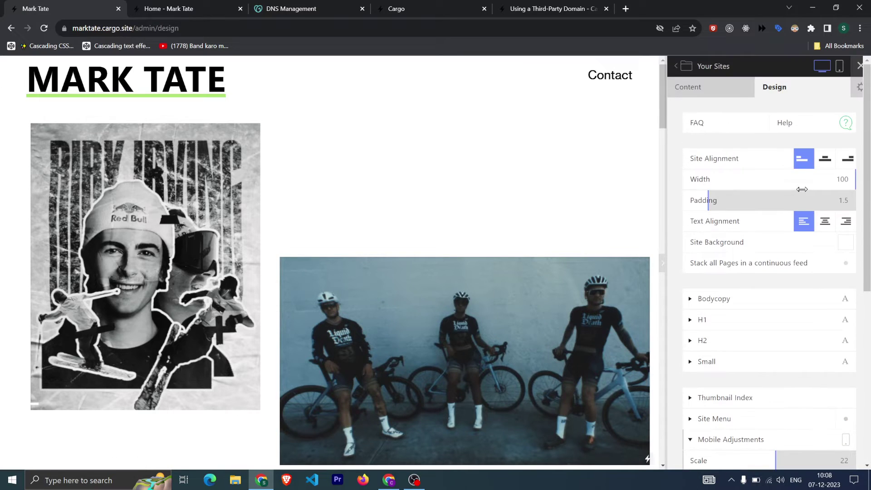
{"action": "scroll", "coordinate": [781, 264], "scroll_direction": "down", "scroll_amount": 3}
{"action": "scroll", "coordinate": [781, 263], "scroll_direction": "up", "scroll_amount": 3}
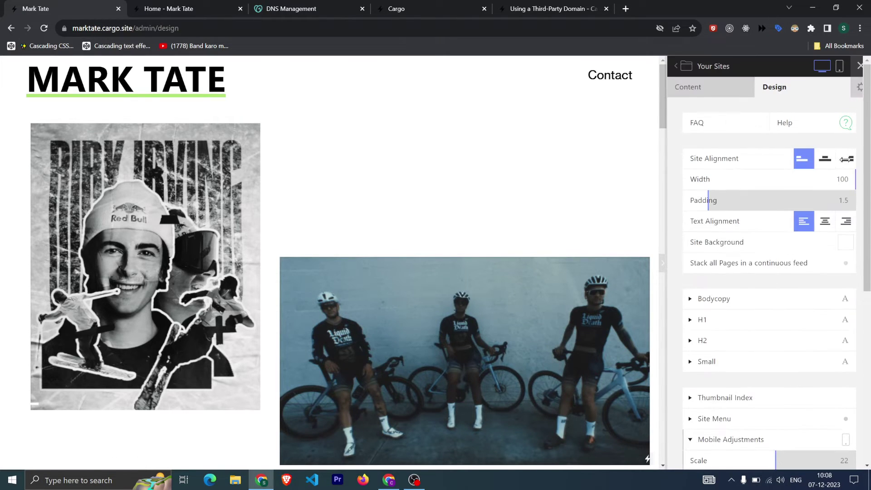
{"action": "left_click", "coordinate": [860, 89]}
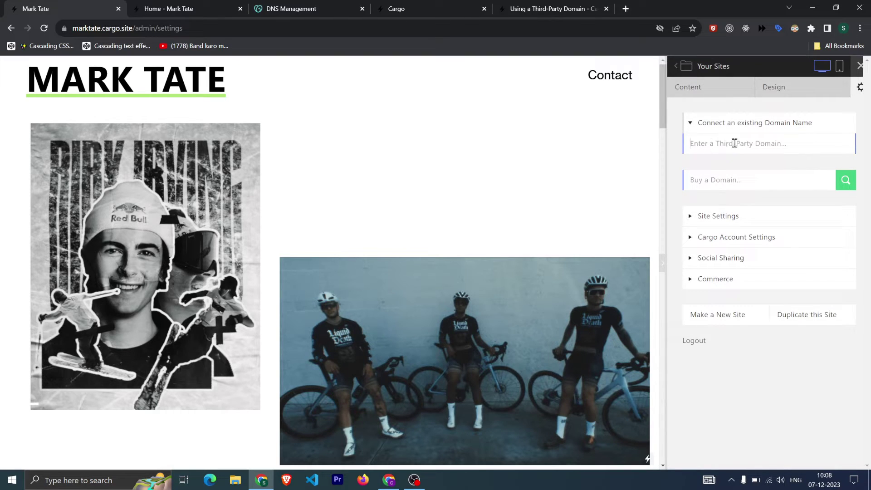
{"action": "key", "text": "ctrl+v"}
{"action": "key", "text": "Return"}
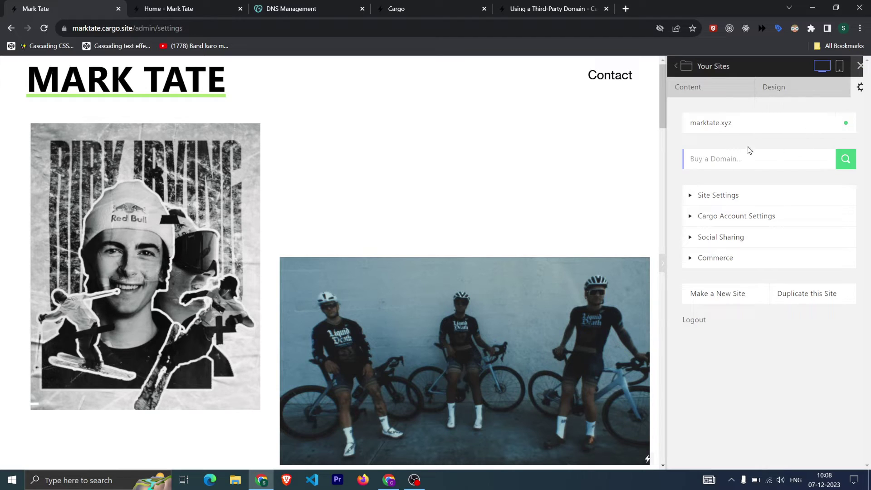
Reload marktate.xyz in its browser tab
{"action": "left_click", "coordinate": [389, 7]}
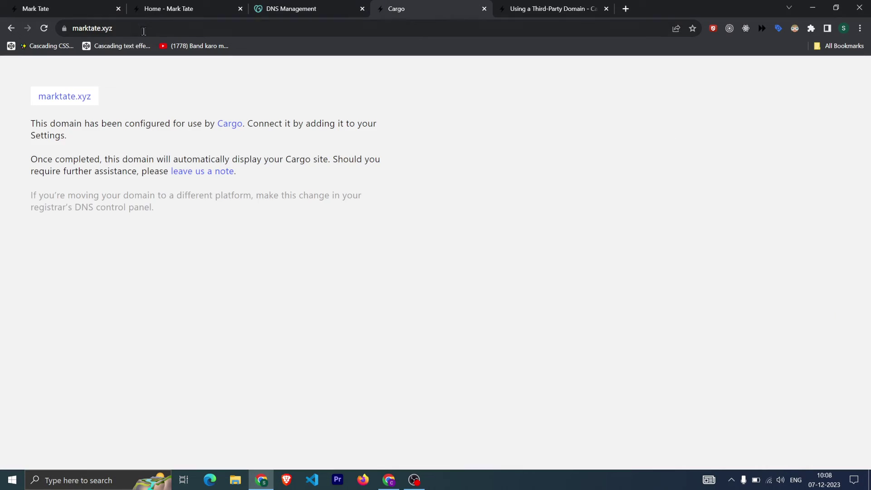
{"action": "left_click", "coordinate": [246, 28]}
{"action": "key", "text": "Return"}
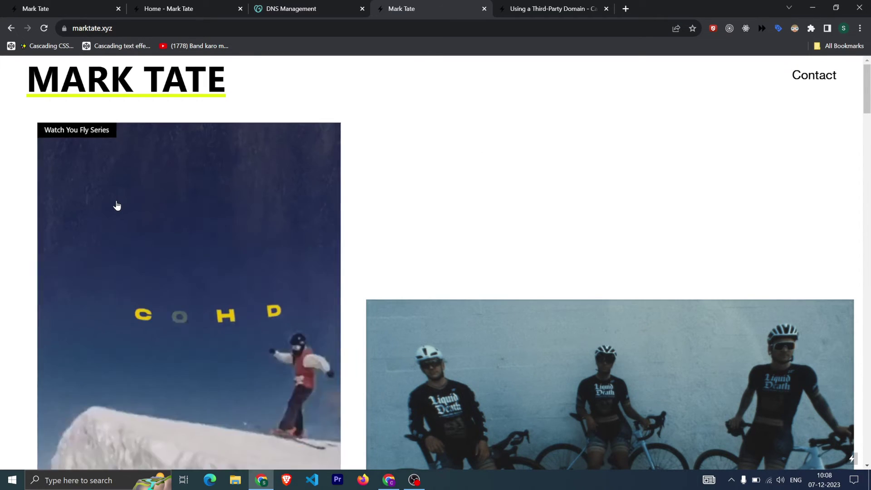
Scroll through the live Mark Tate portfolio now served at marktate.xyz
{"action": "scroll", "coordinate": [114, 207], "scroll_direction": "down", "scroll_amount": 5}
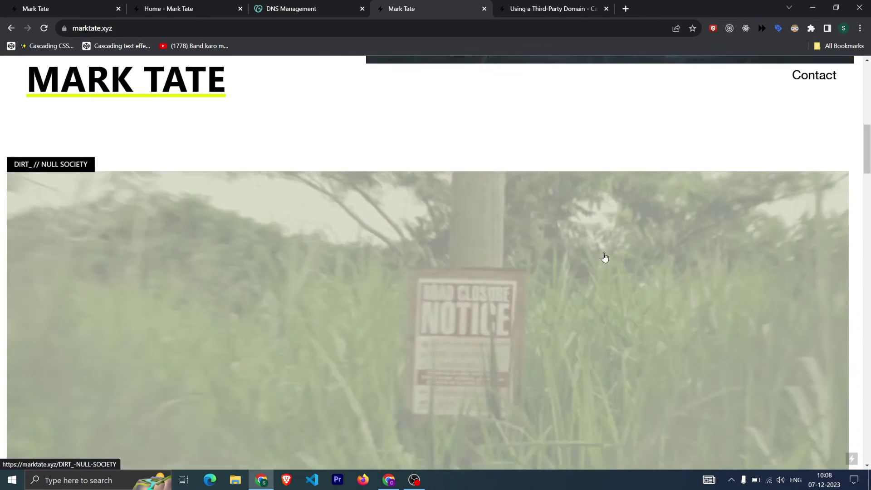
{"action": "scroll", "coordinate": [529, 206], "scroll_direction": "up", "scroll_amount": 5}
{"action": "scroll", "coordinate": [528, 206], "scroll_direction": "down", "scroll_amount": 9}
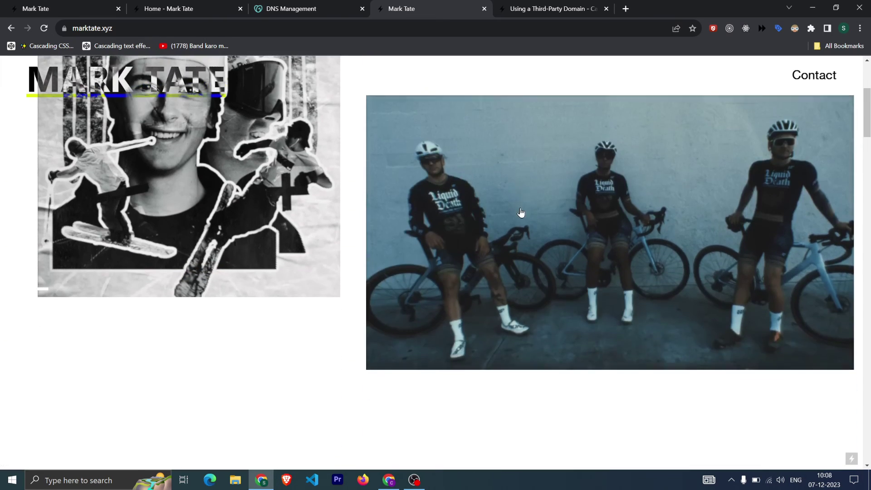
{"action": "scroll", "coordinate": [519, 211], "scroll_direction": "up", "scroll_amount": 7}
{"action": "scroll", "coordinate": [499, 172], "scroll_direction": "up", "scroll_amount": 2}
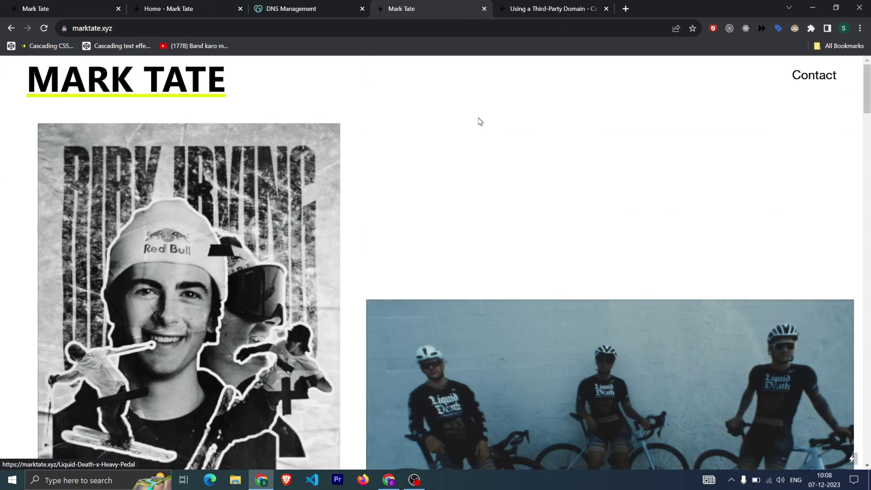